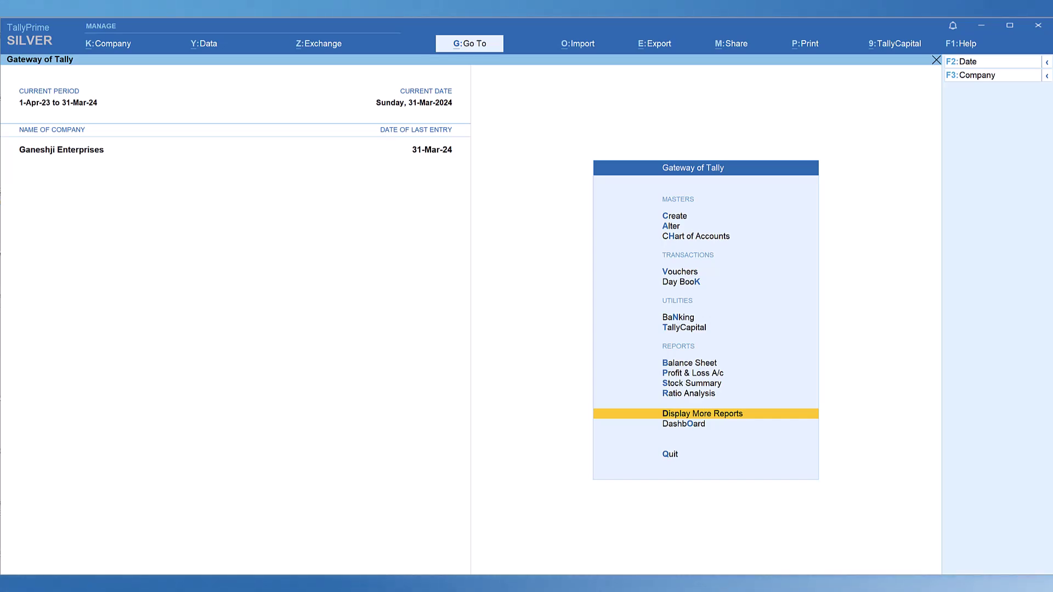
Search the reports for 'Ageing', then close the search and return to Gateway of Tally.
{"action": "left_click", "coordinate": [482, 46]}
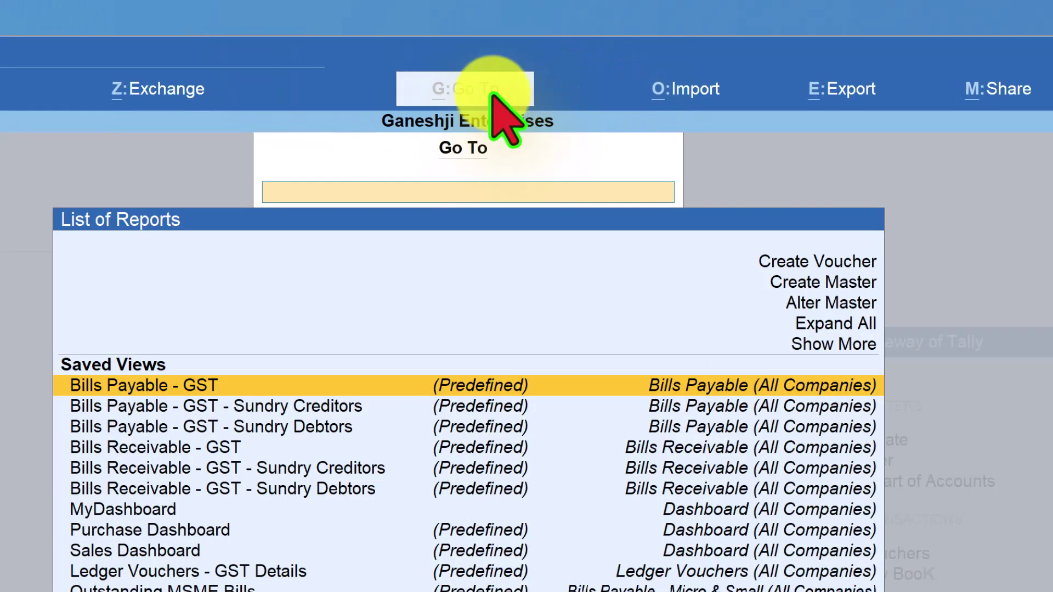
{"action": "type", "text": "Ag"}
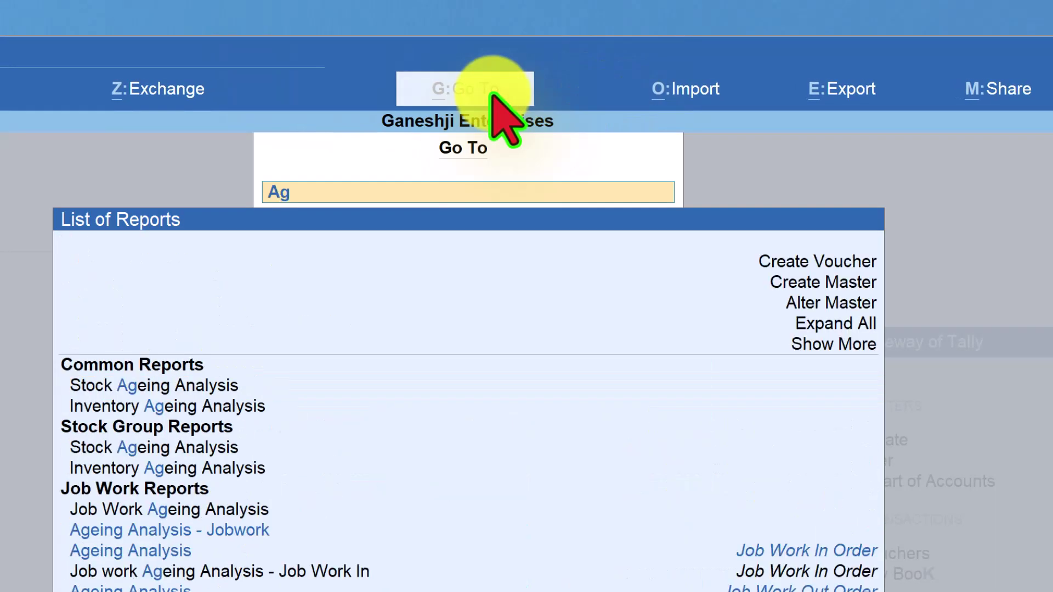
{"action": "type", "text": "eing"}
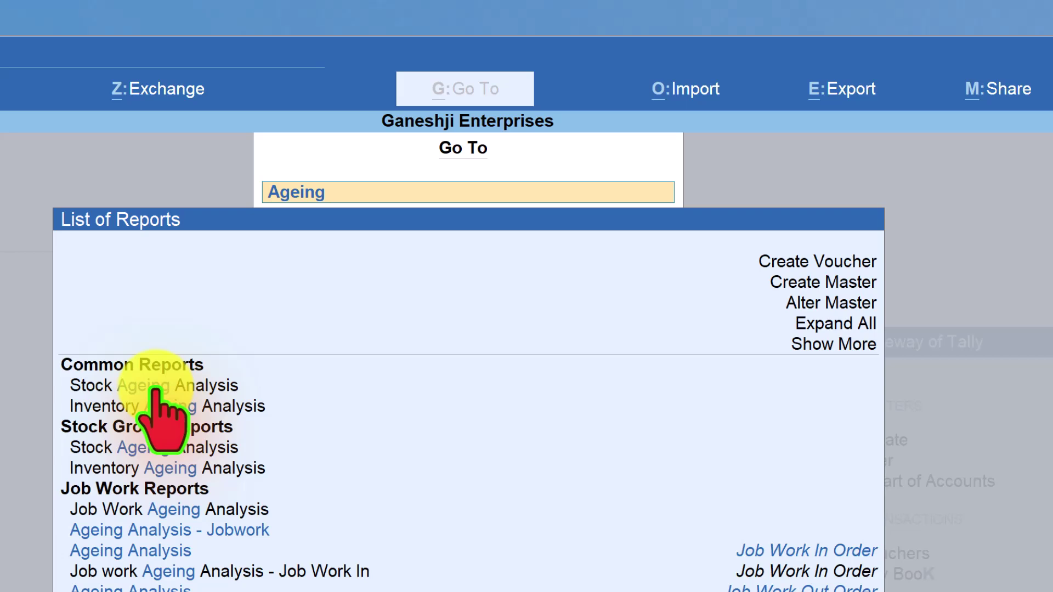
{"action": "key", "text": "Escape"}
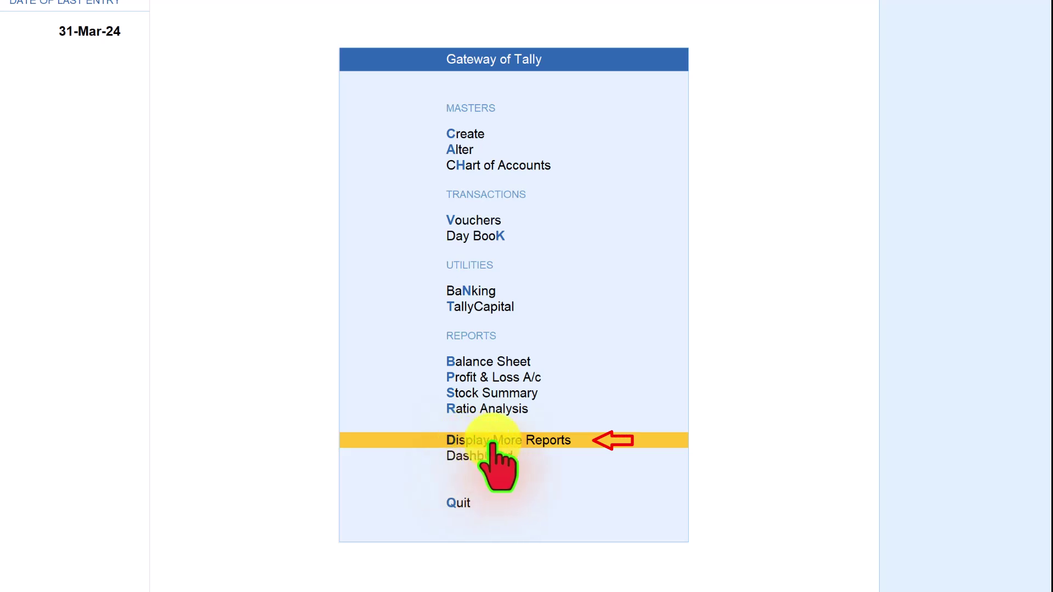
Locate Ageing Analysis under Display More Reports > Statements of Inventory, then step back.
{"action": "left_click", "coordinate": [458, 440]}
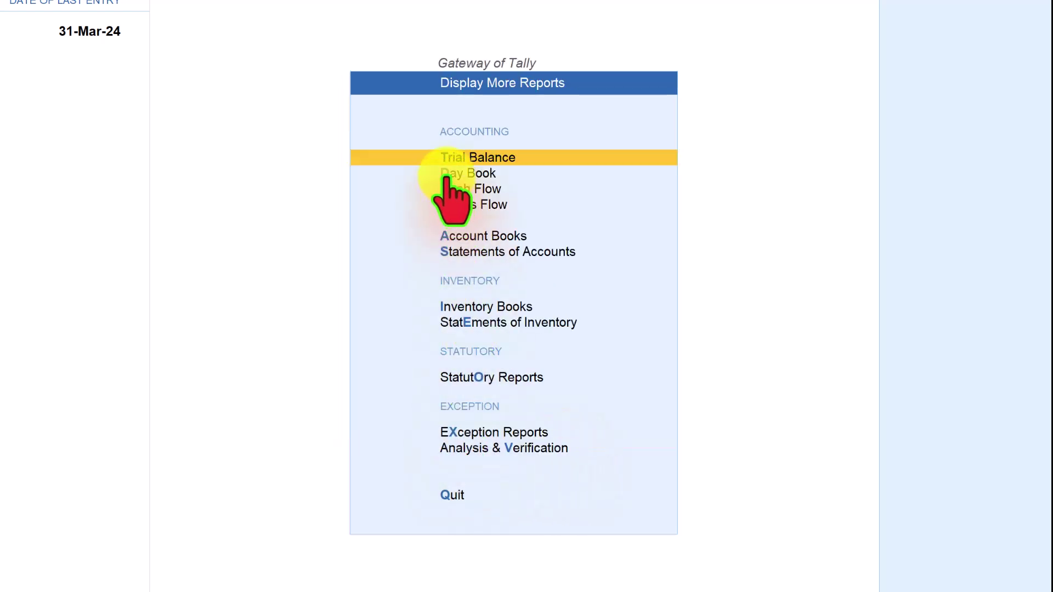
{"action": "left_click", "coordinate": [469, 325]}
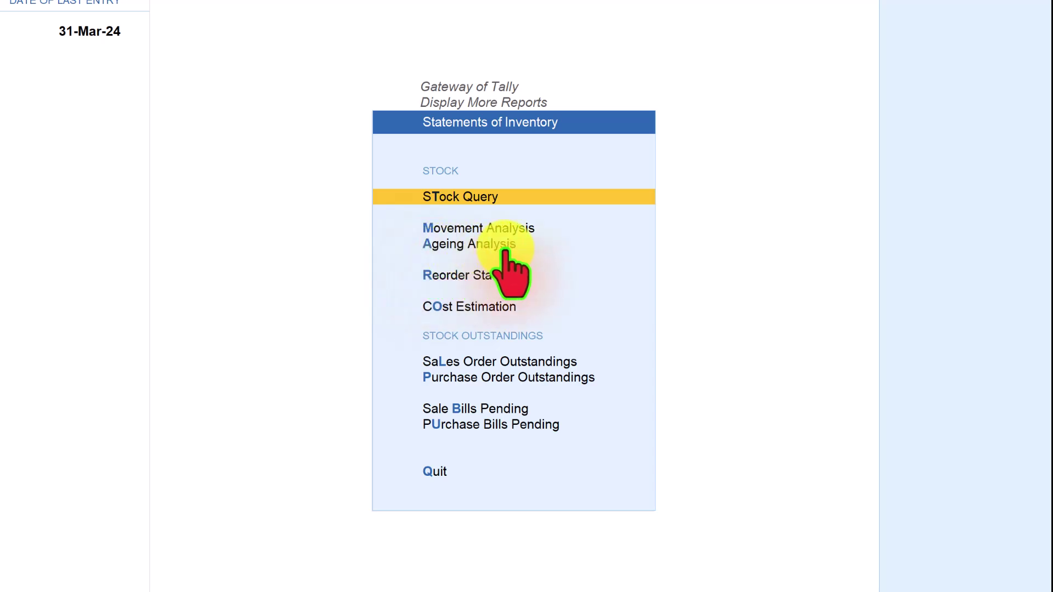
{"action": "key", "text": "Escape"}
{"action": "key", "text": "Escape"}
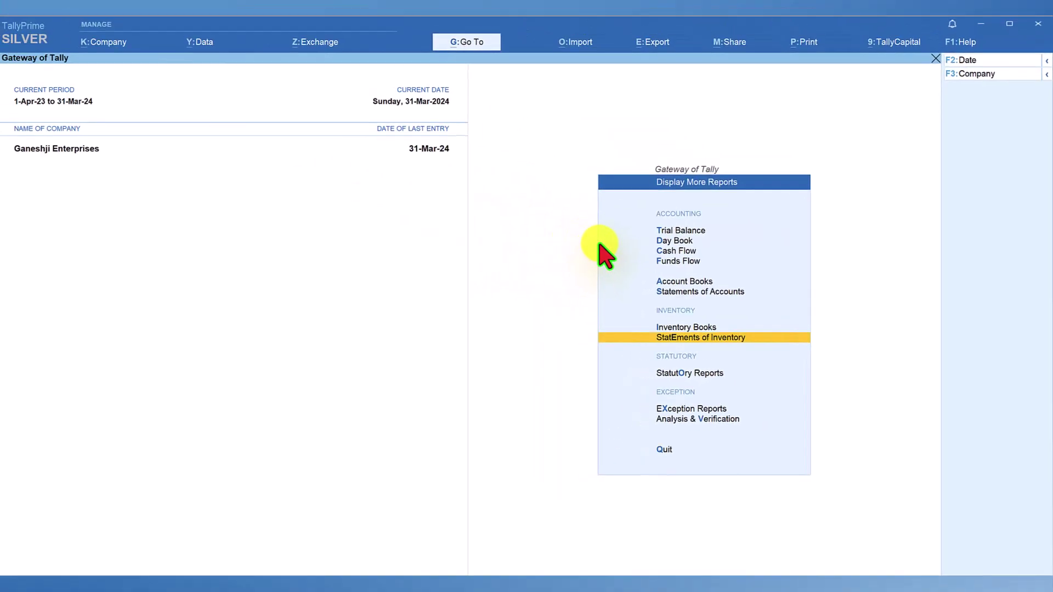
Search Go To for 'ageing' and open Stock Ageing Analysis from Common Reports.
{"action": "left_click", "coordinate": [472, 43]}
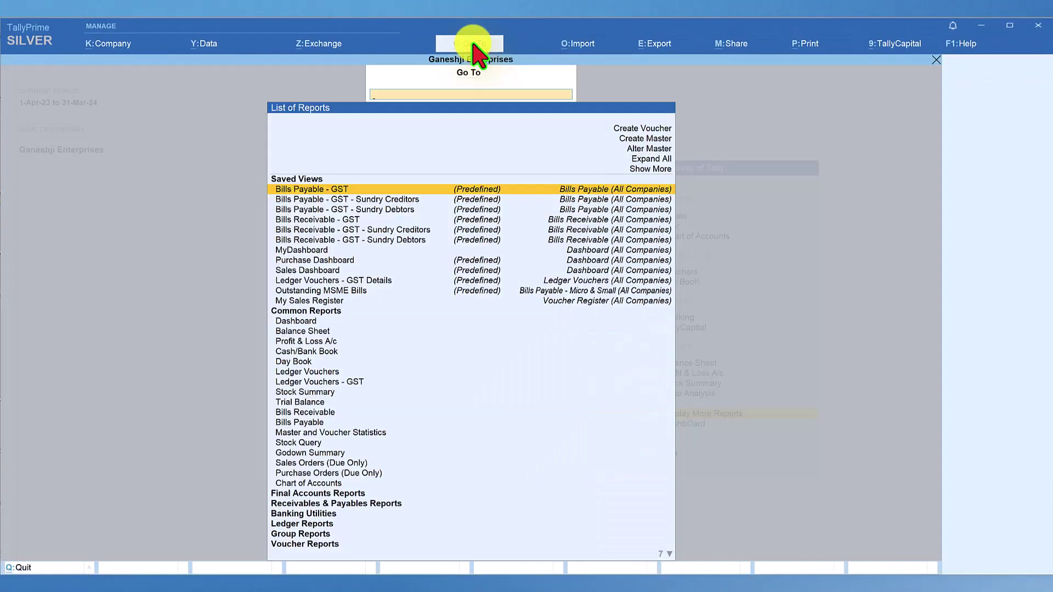
{"action": "type", "text": "ageing"}
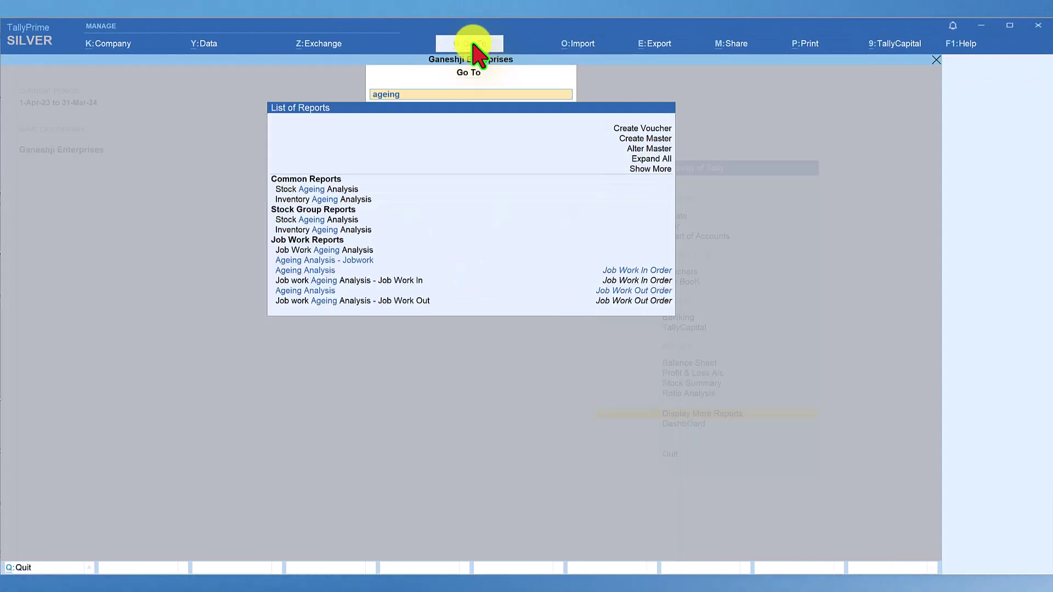
{"action": "left_click", "coordinate": [321, 188]}
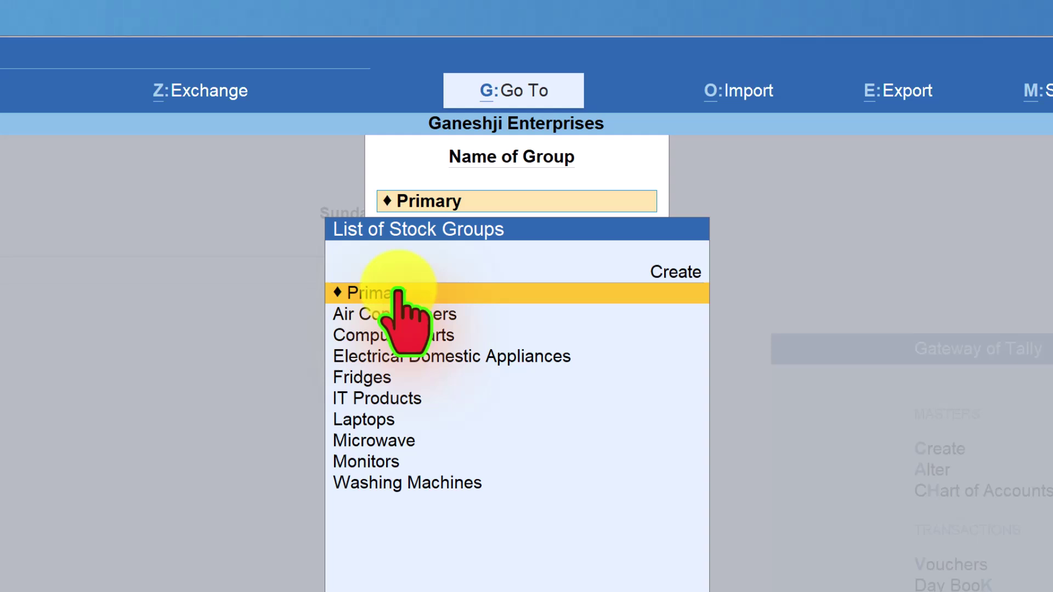
Choose Primary as the stock group, covering all stock items.
{"action": "left_click", "coordinate": [373, 296]}
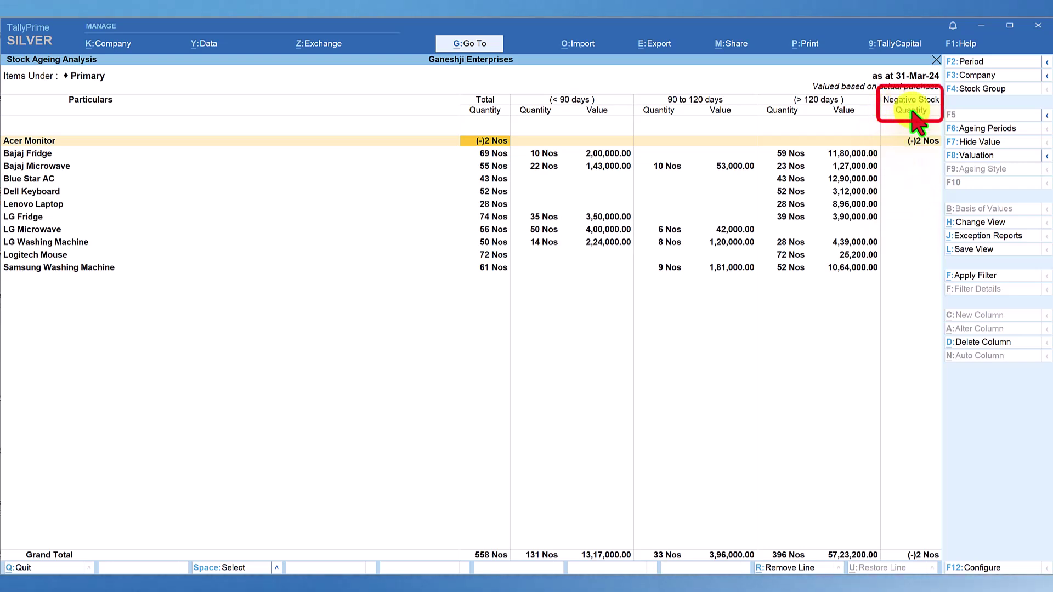
Select the Negative Stock column and delete it from the report.
{"action": "left_click", "coordinate": [901, 141]}
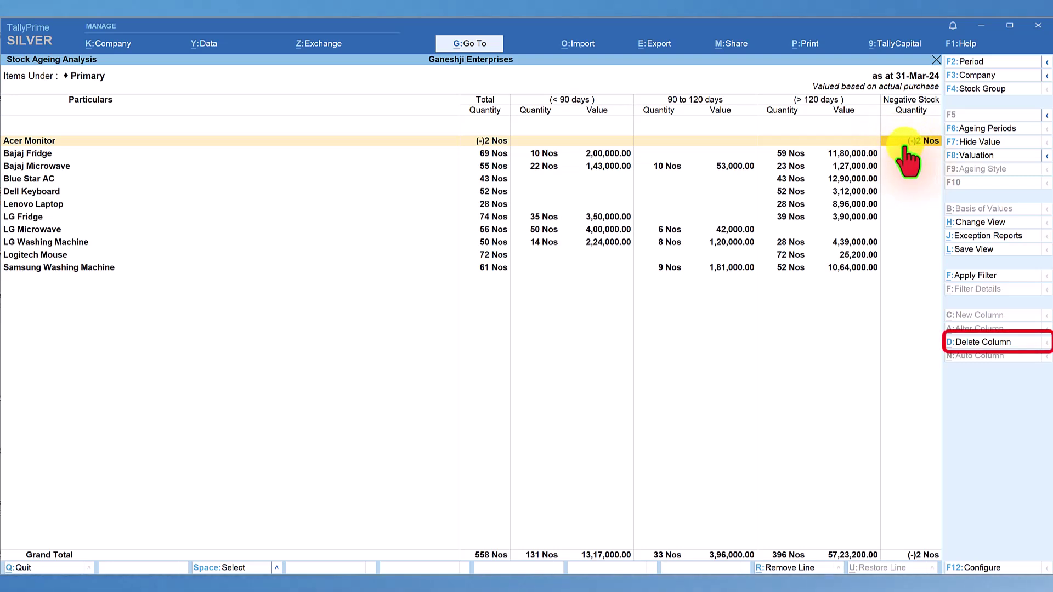
{"action": "left_click", "coordinate": [985, 344]}
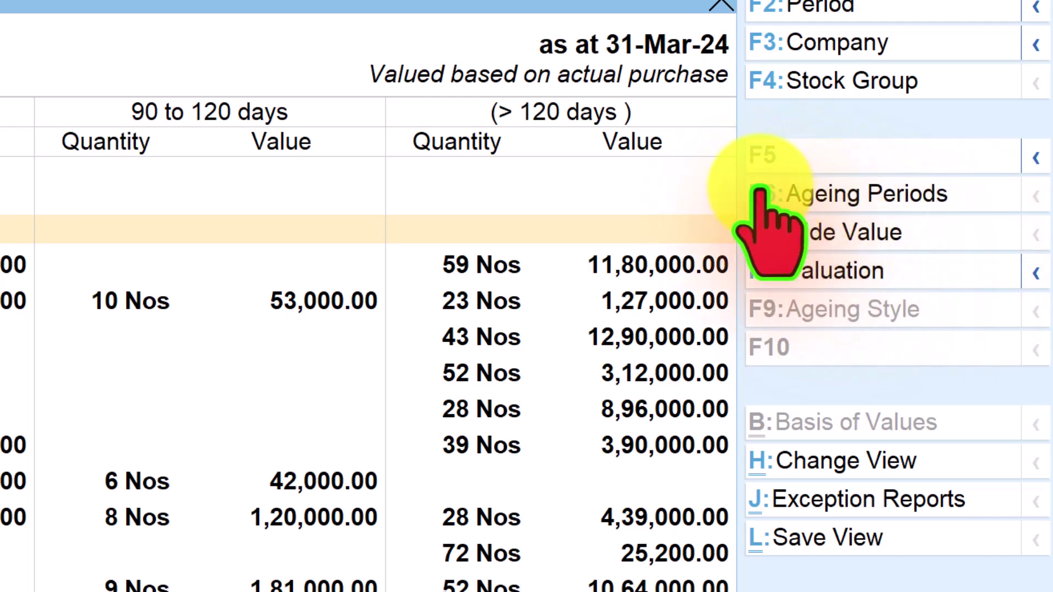
Set ageing period limits of 30, 60, 120 and 180 days, plus an open-ended slab beyond 180, and save.
{"action": "left_click", "coordinate": [864, 192]}
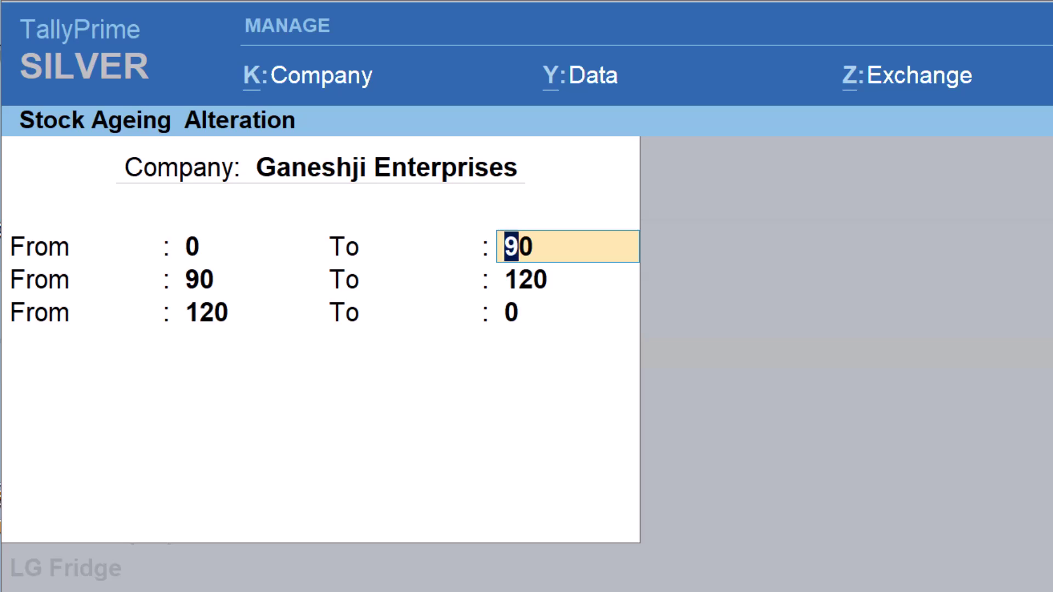
{"action": "type", "text": "0"}
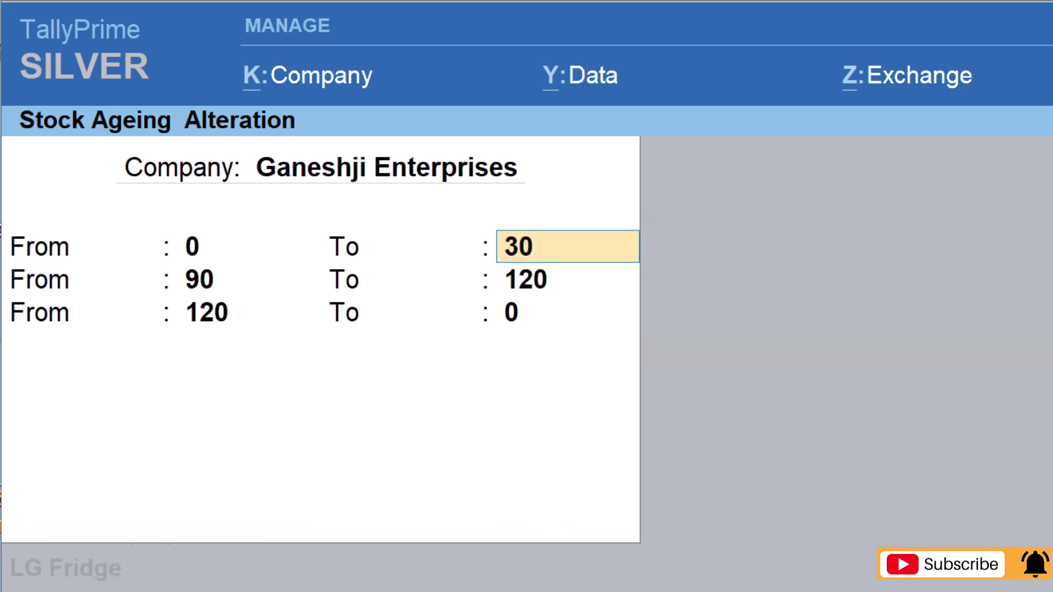
{"action": "key", "text": "Return"}
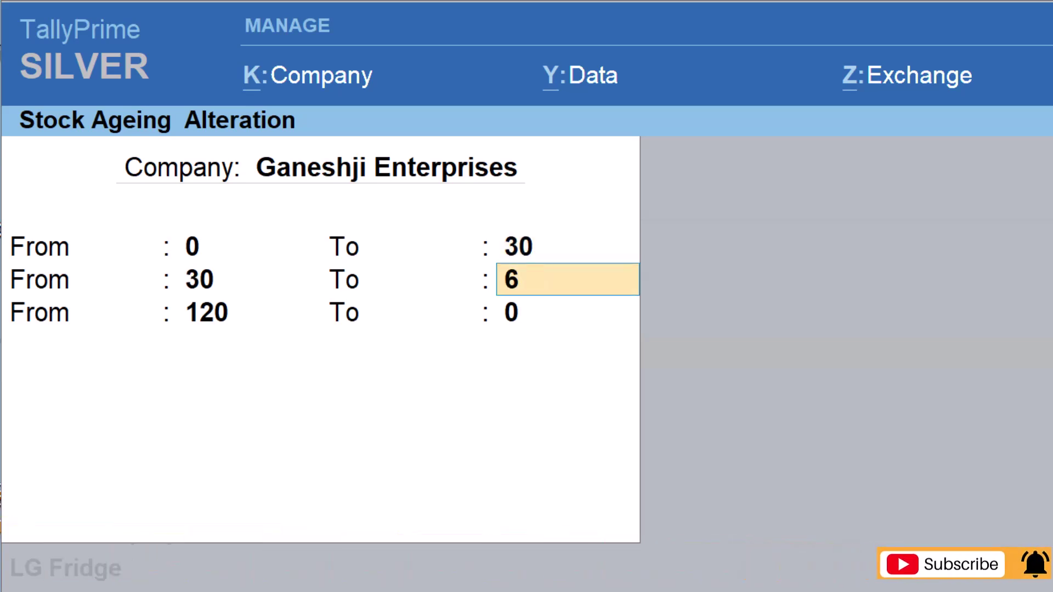
{"action": "type", "text": "60"}
{"action": "key", "text": "Return"}
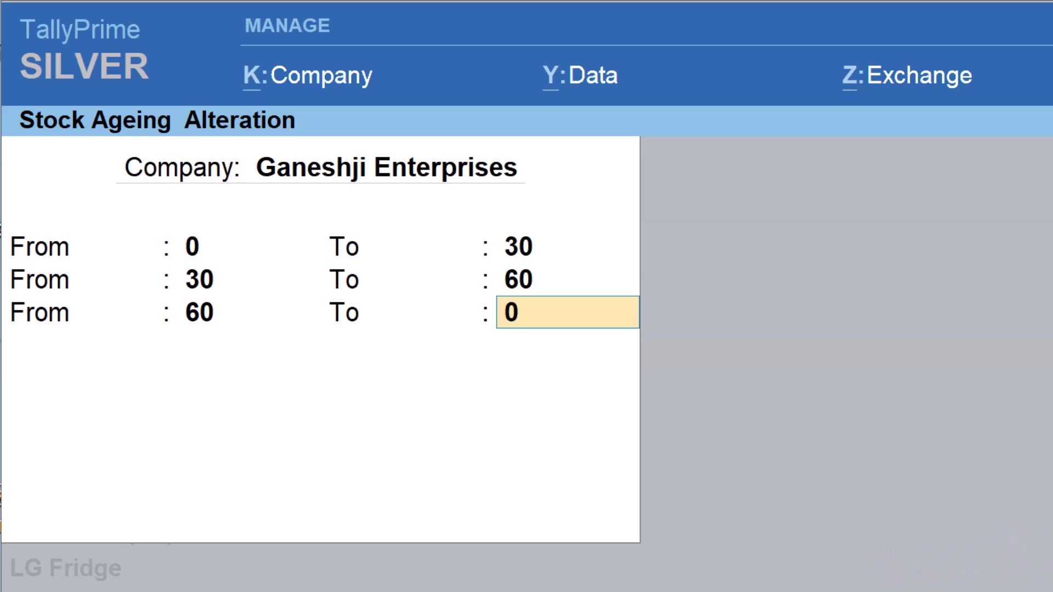
{"action": "key", "text": "Return"}
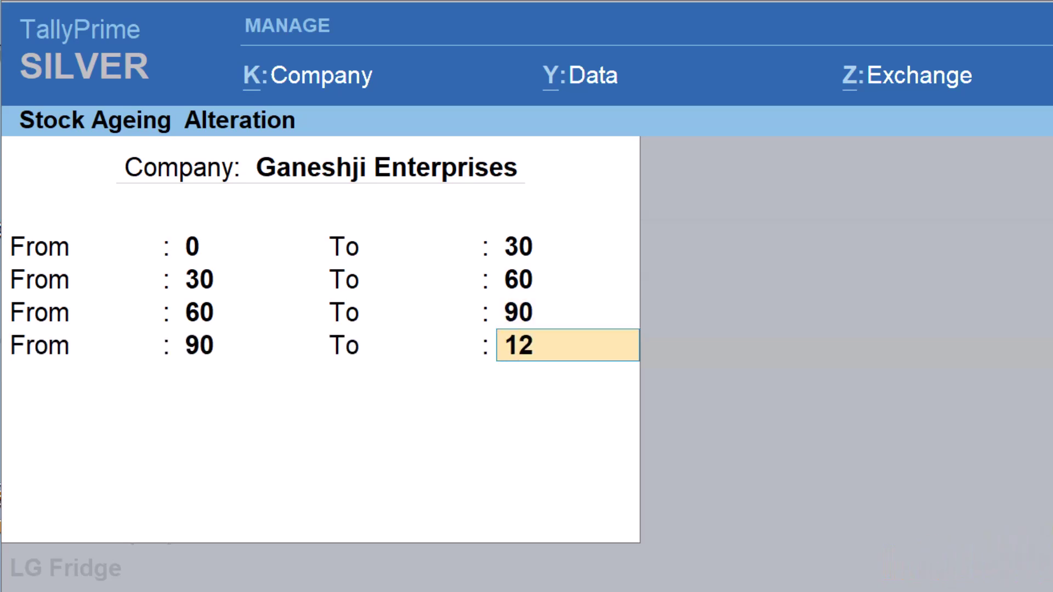
{"action": "key", "text": "Return"}
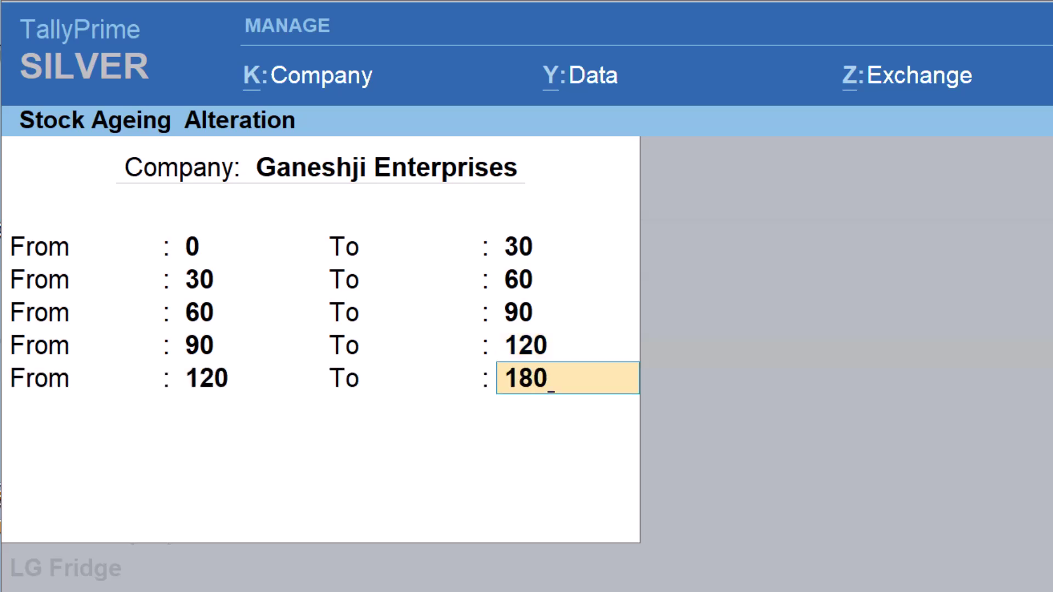
{"action": "key", "text": "Return"}
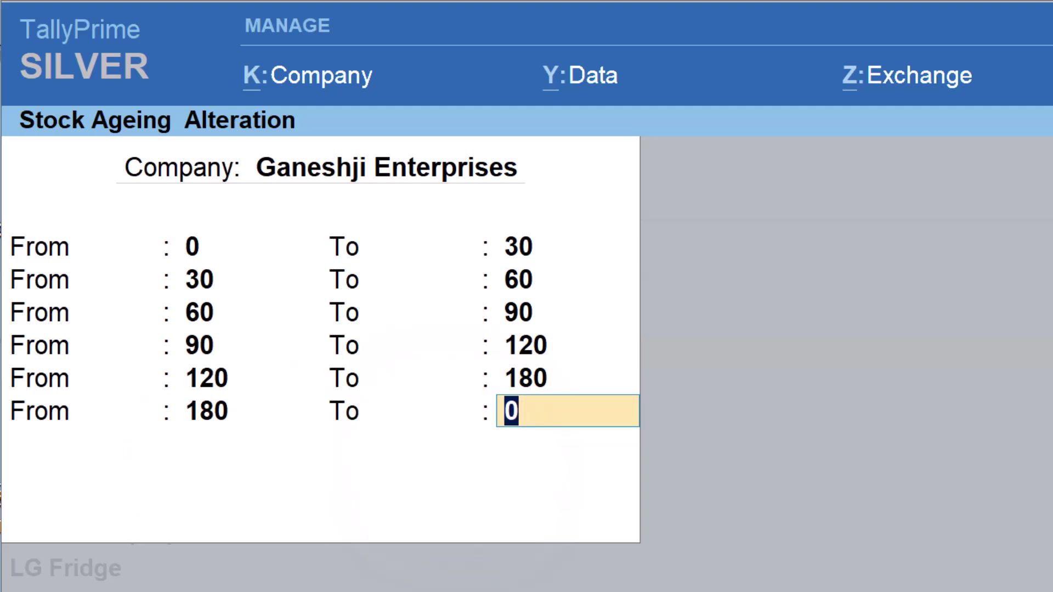
{"action": "key", "text": "Return"}
{"action": "key", "text": "Return"}
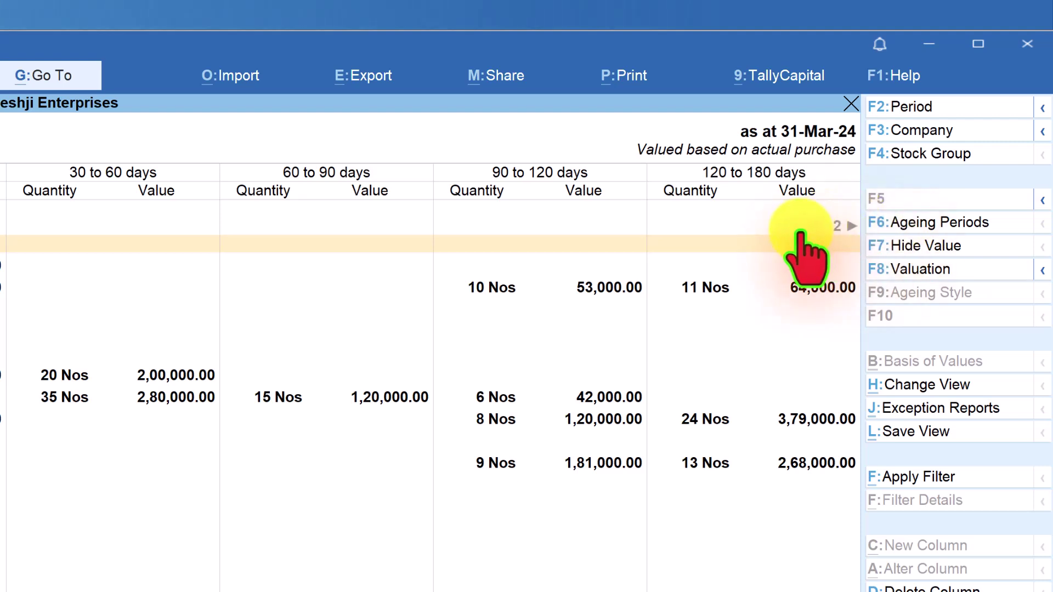
Delete the Negative Stock Quantity column, leaving the over-180-days column in view.
{"action": "key", "text": "Right"}
{"action": "key", "text": "Right"}
{"action": "key", "text": "Right"}
{"action": "key", "text": "Right"}
{"action": "key", "text": "Right"}
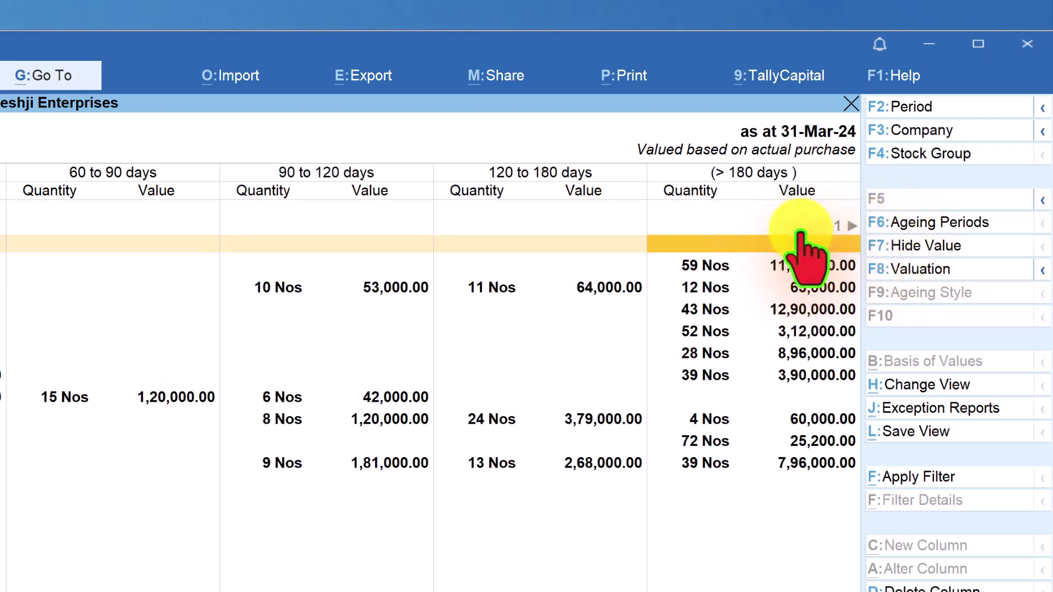
{"action": "key", "text": "Right"}
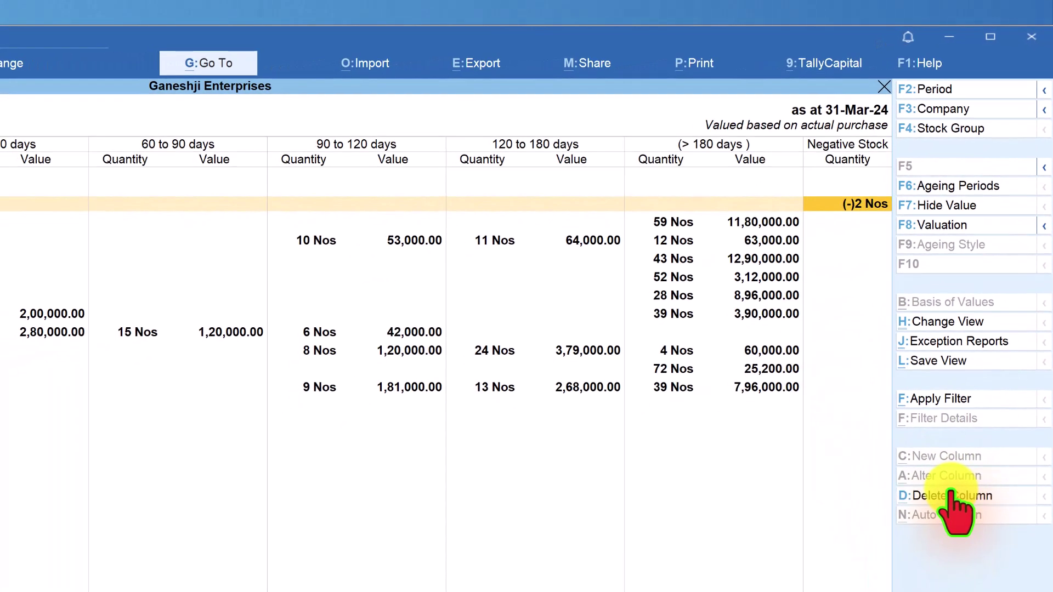
{"action": "left_click", "coordinate": [952, 494]}
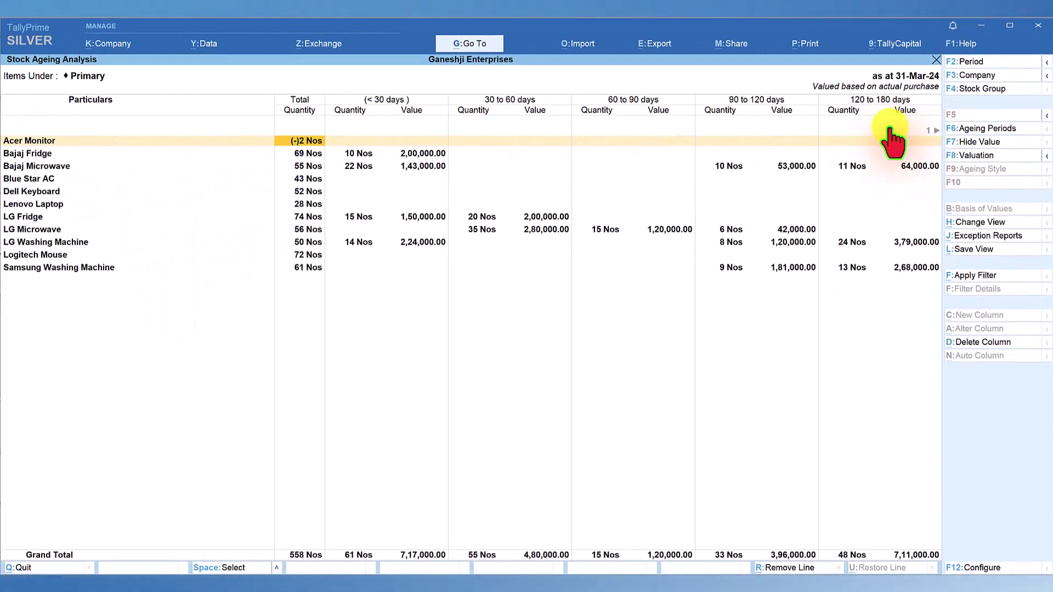
{"action": "key", "text": "Right"}
{"action": "key", "text": "Right"}
{"action": "key", "text": "Right"}
{"action": "key", "text": "Right"}
{"action": "key", "text": "Right"}
{"action": "key", "text": "Right"}
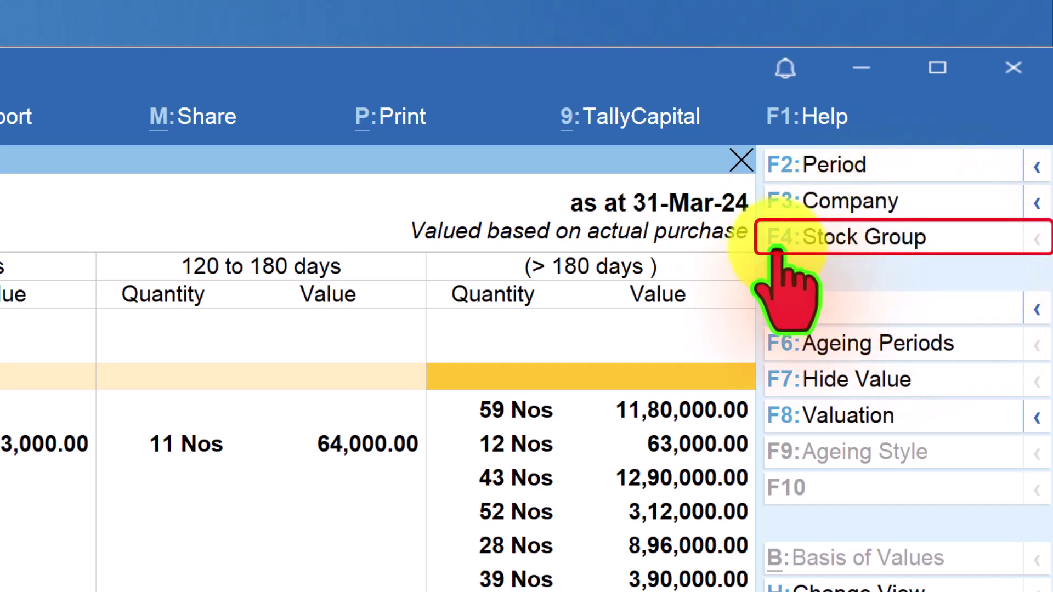
Switch the report's stock group from Primary to Washing Machines.
{"action": "left_click", "coordinate": [883, 238]}
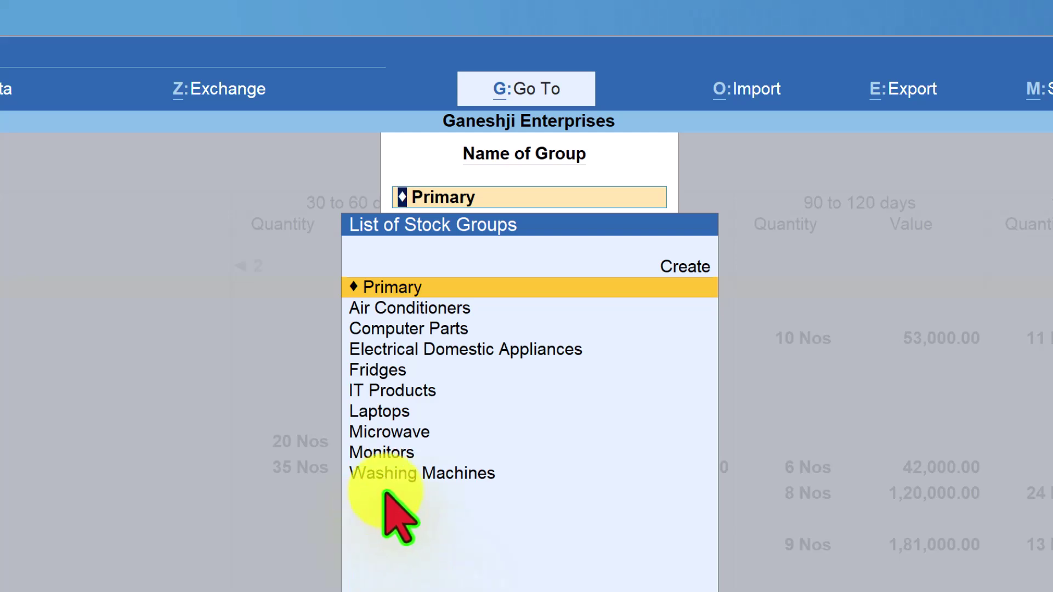
{"action": "left_click", "coordinate": [455, 473]}
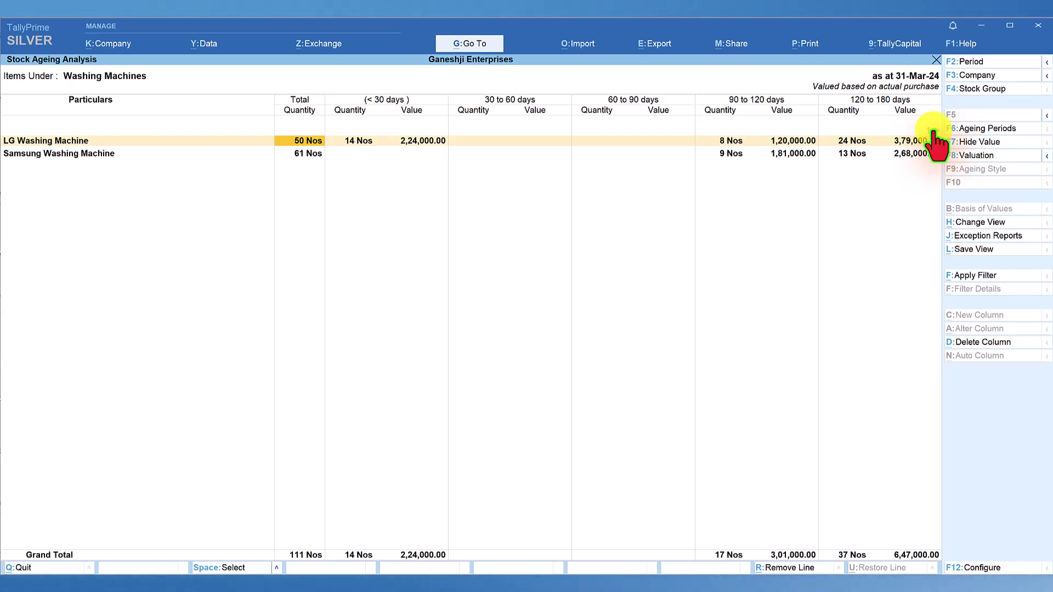
{"action": "key", "text": "Right"}
{"action": "key", "text": "Right"}
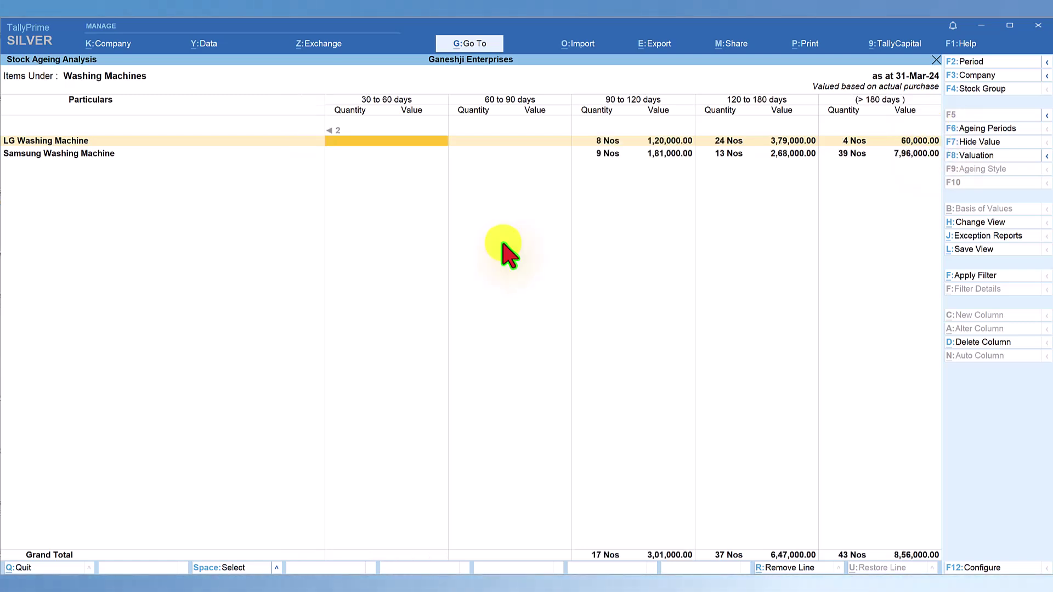
{"action": "key", "text": "Left"}
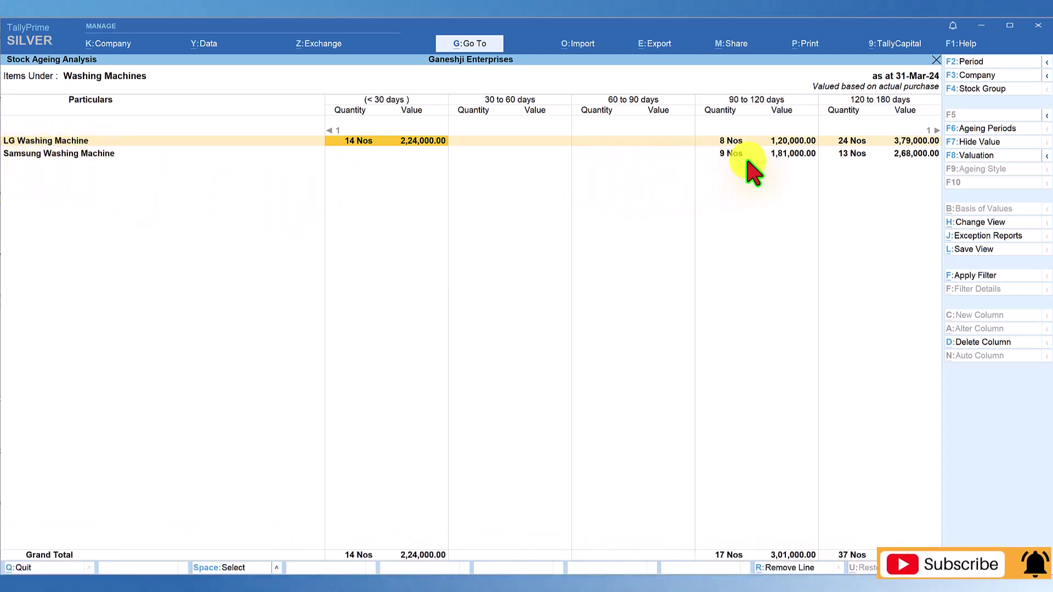
{"action": "left_click", "coordinate": [845, 145]}
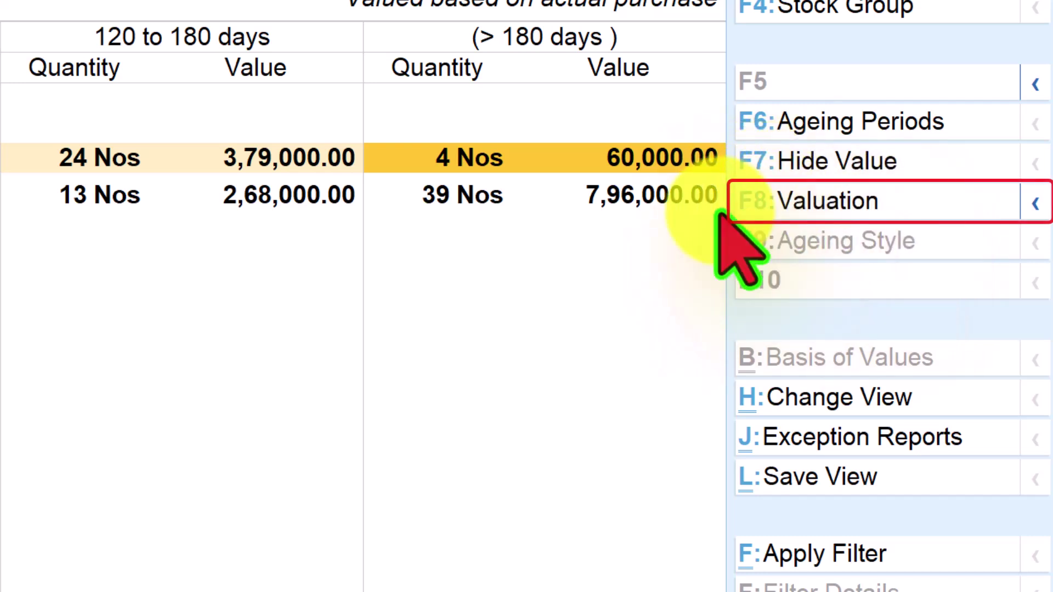
Change the report's valuation method from Default to Avg. Price.
{"action": "left_click", "coordinate": [844, 201]}
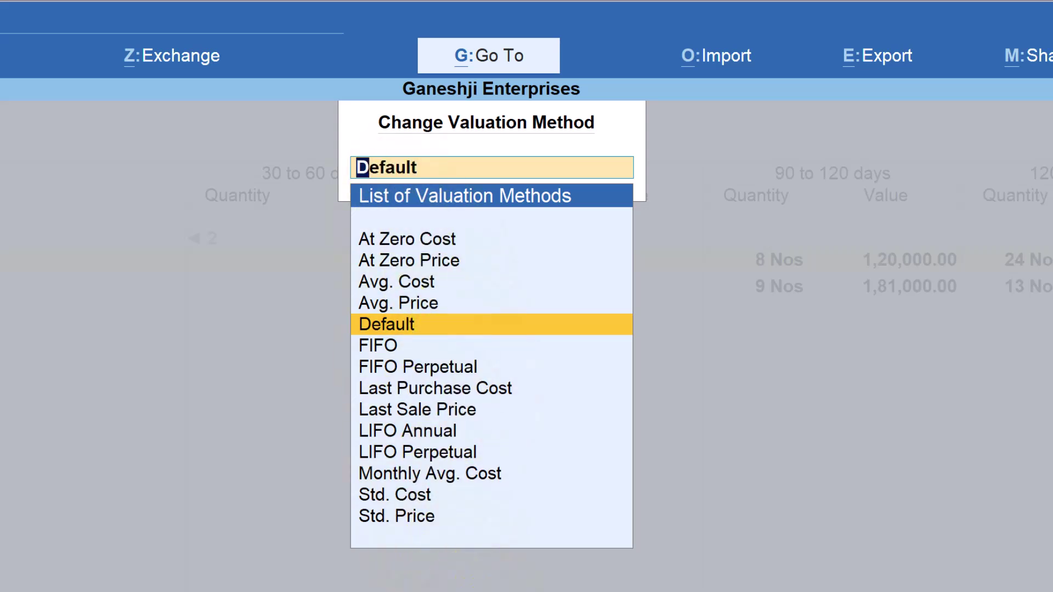
{"action": "key", "text": "BackSpace"}
{"action": "key", "text": "Escape"}
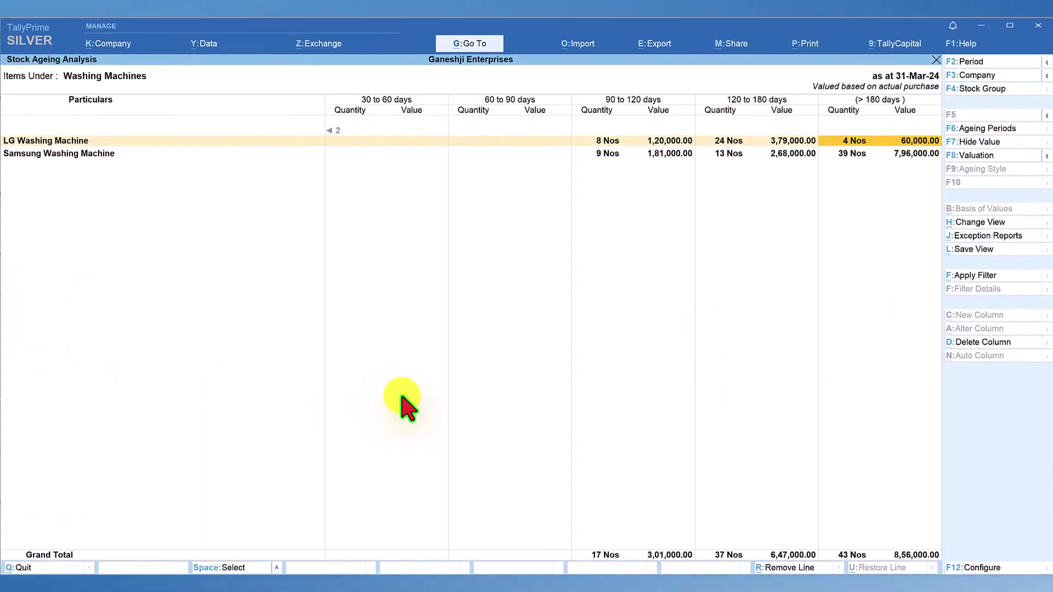
{"action": "left_click", "coordinate": [979, 158]}
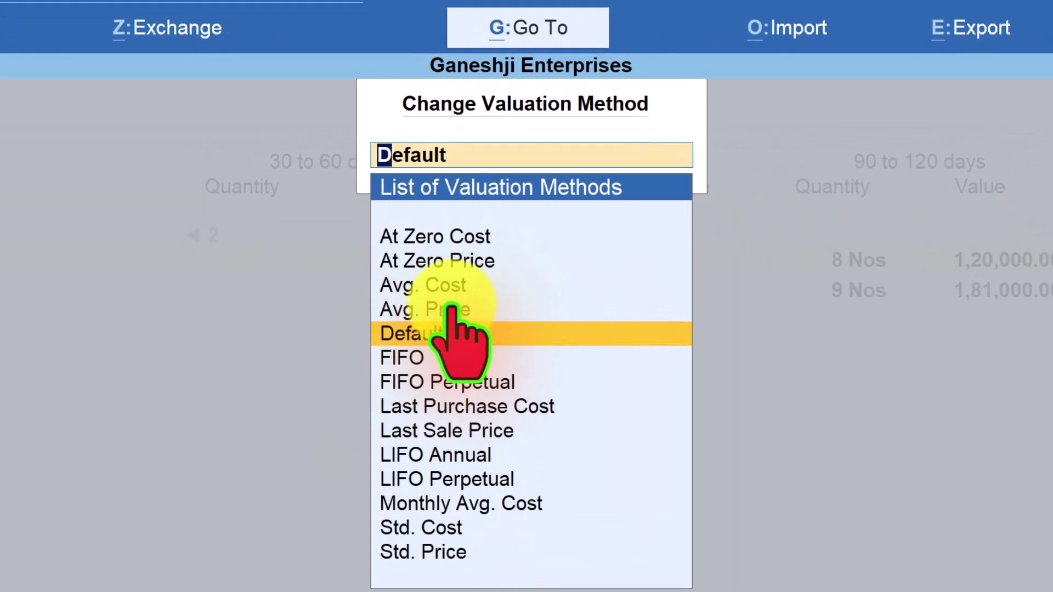
{"action": "left_click", "coordinate": [450, 309]}
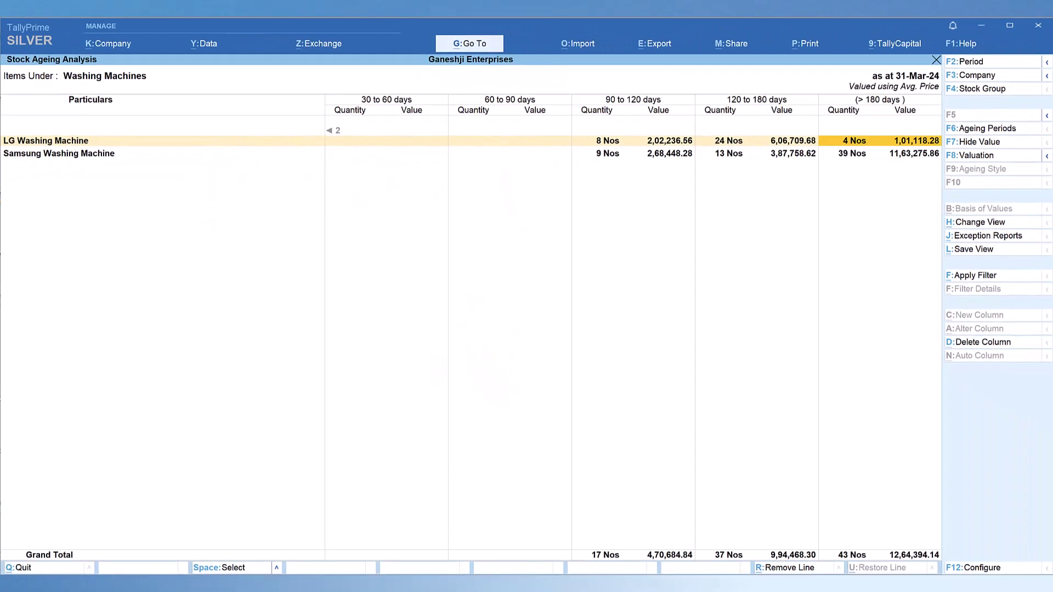